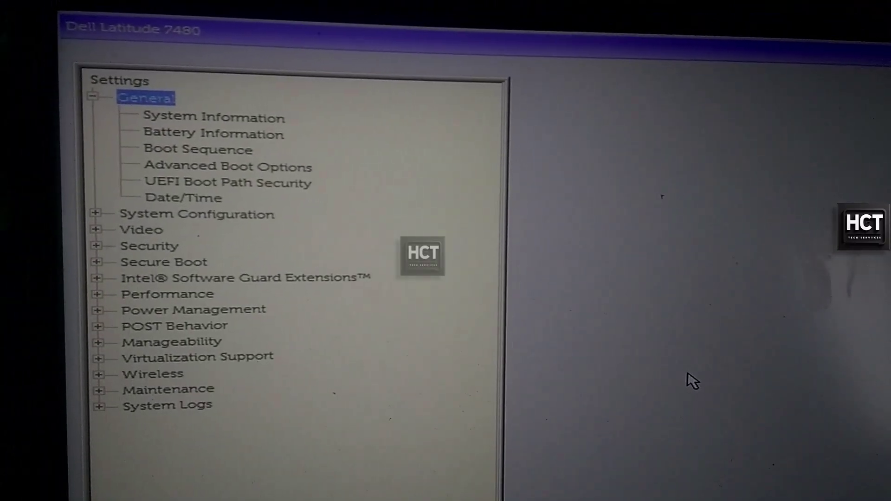
- Move down to System Information under General in the Dell BIOS to view drive entries
key("Down")
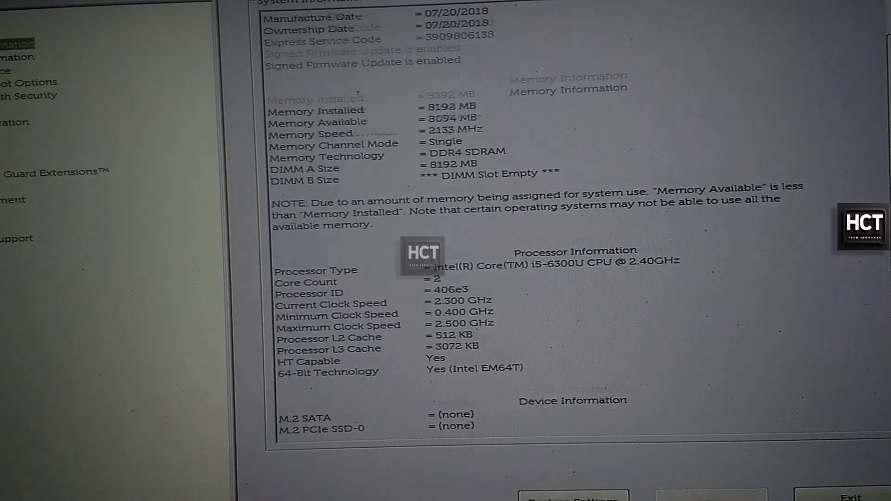
key("Down")
key("Down")
key("Down")
key("Down")
key("Down")
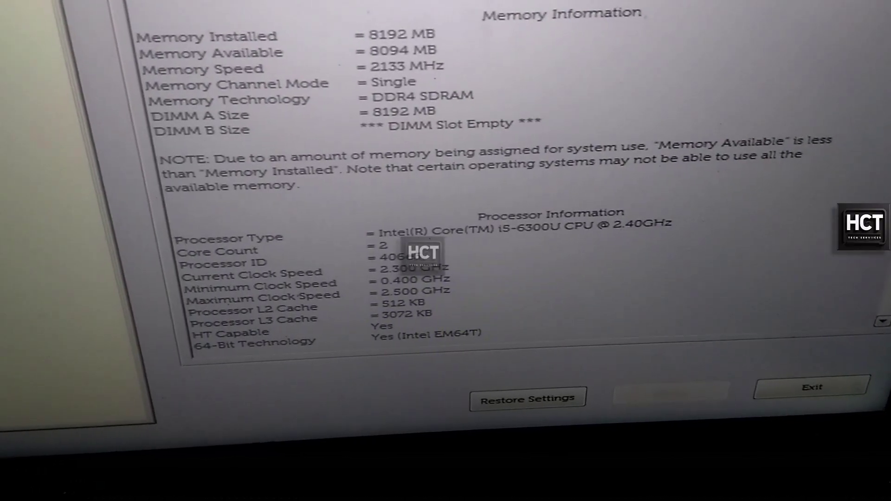
scroll(446, 209, "down", 3)
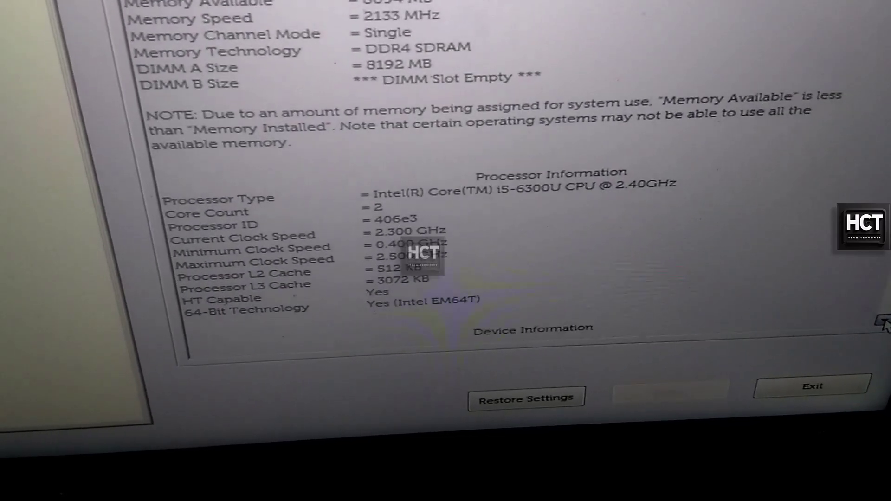
scroll(446, 209, "down", 2)
scroll(446, 208, "down", 2)
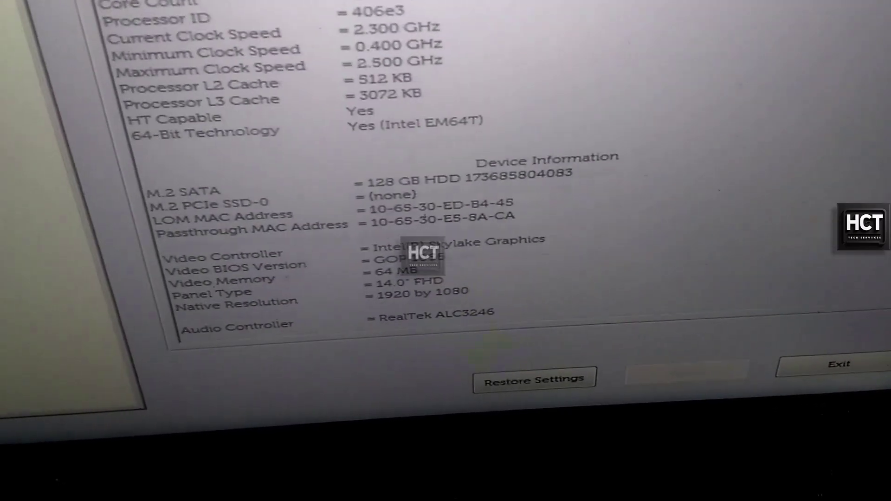
scroll(447, 209, "down", 1)
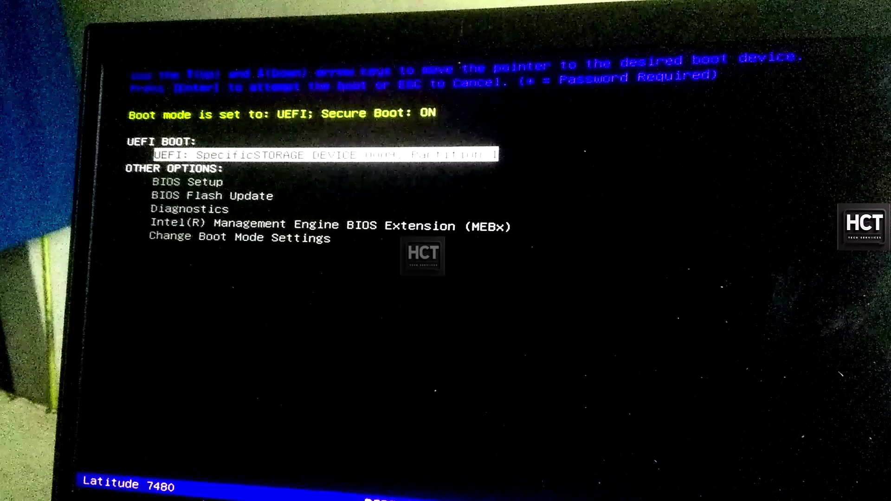
- Boot the UEFI storage device, then pick Windows 10 Setup (64-bit) in Boot Manager
key("Return")
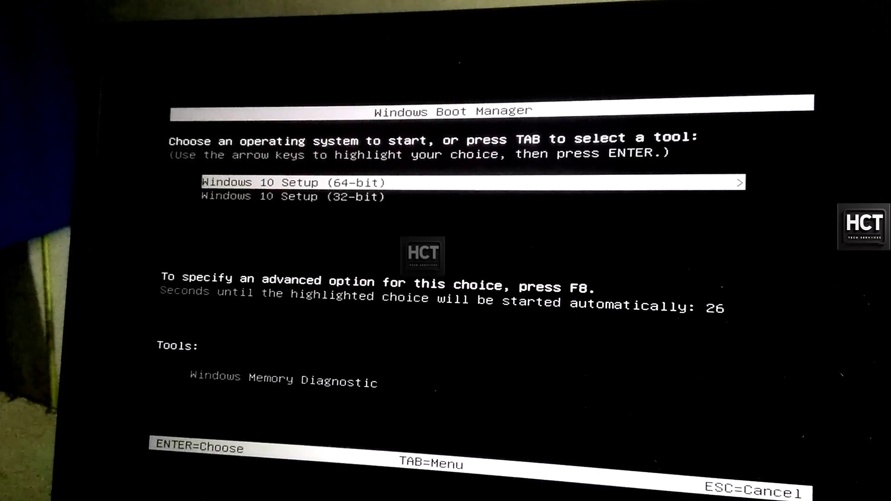
key("Return")
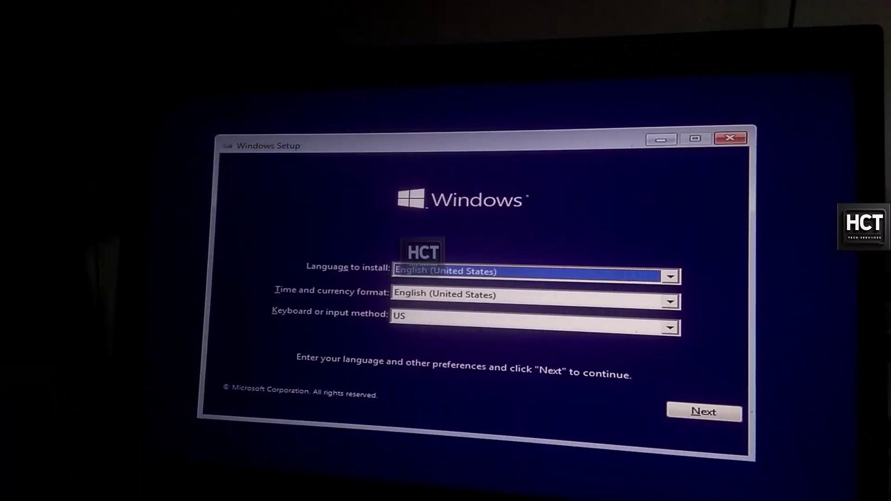
- Keep the English (United States) language and keyboard defaults and start Install now
left_click(703, 411)
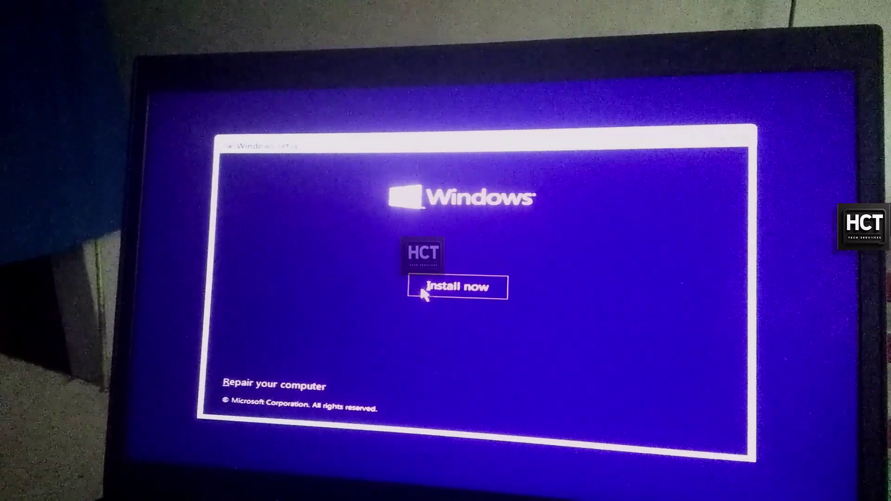
left_click(422, 292)
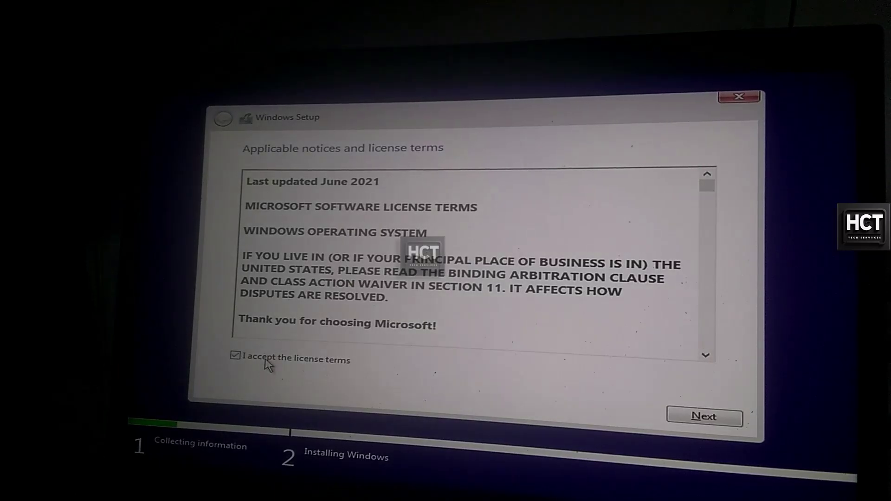
- Choose a Custom install and create a 70000 MB partition, allowing the extra system partitions
left_click(734, 423)
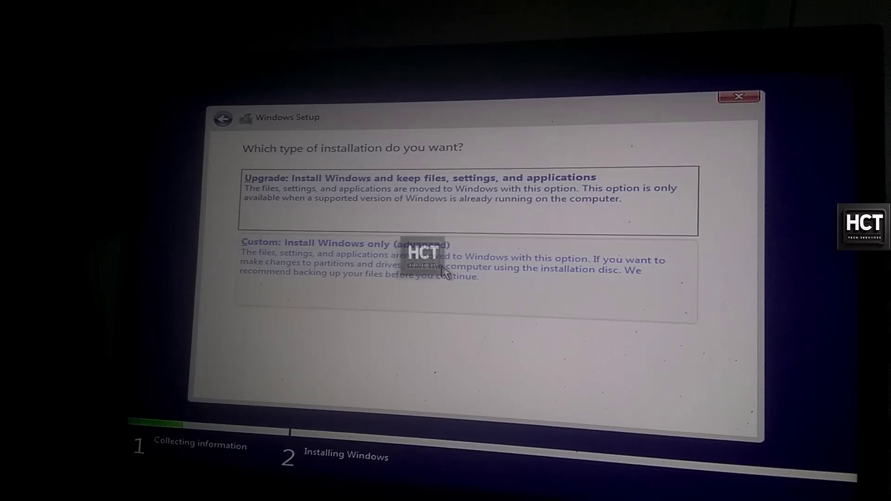
left_click(444, 270)
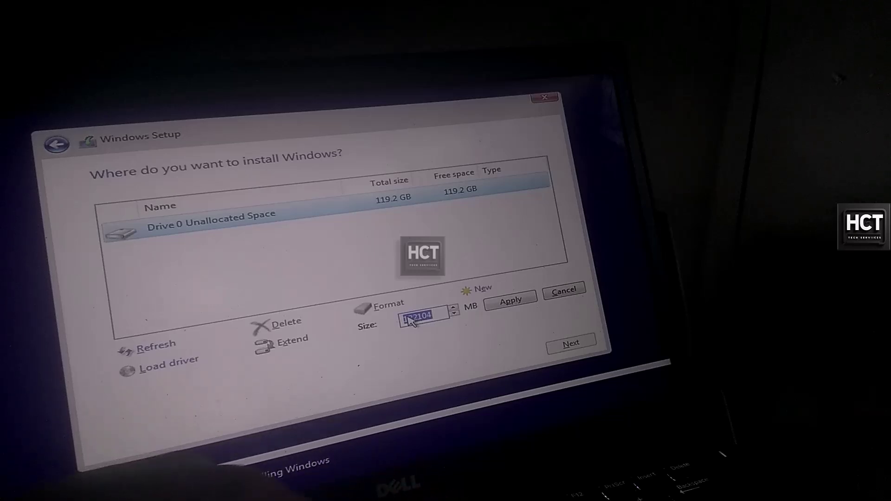
type("700")
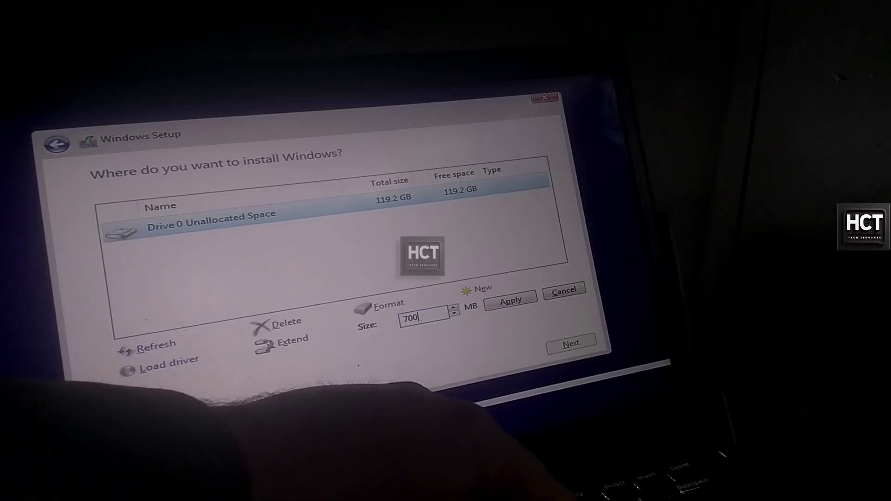
type("00")
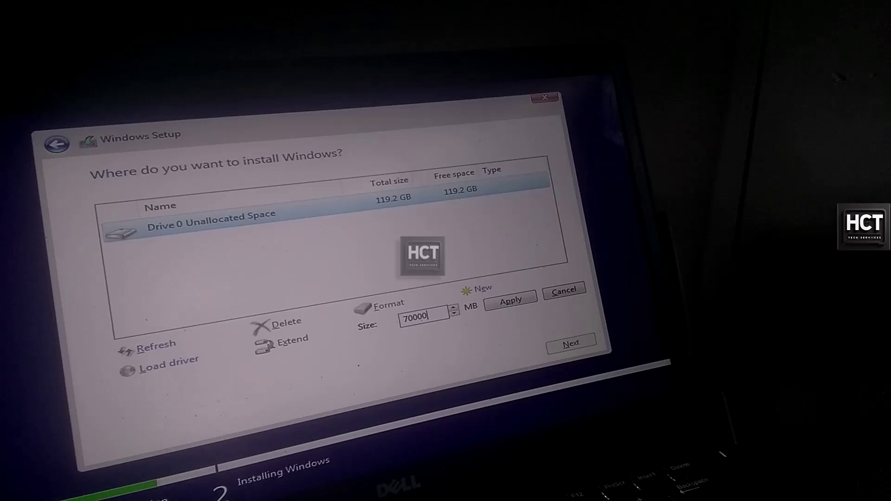
left_click(510, 303)
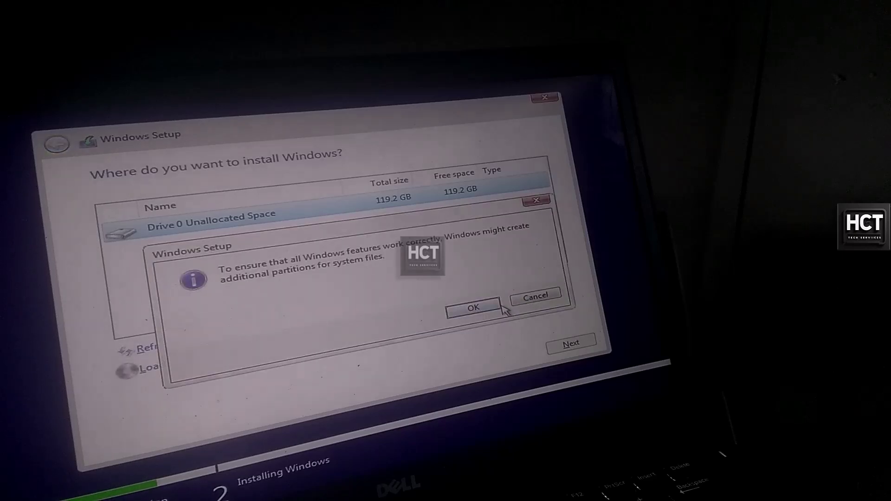
left_click(474, 308)
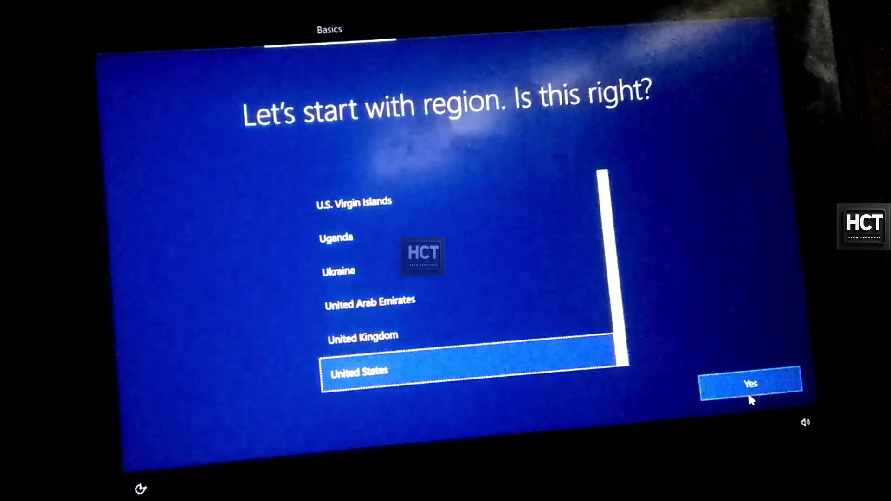
- Confirm United States region and US keyboard, skip a second layout, and continue with limited offline setup
left_click(749, 385)
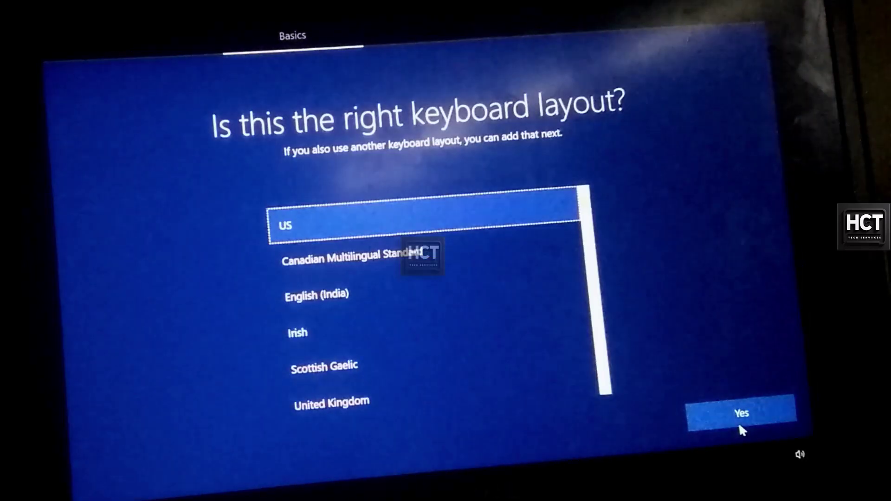
left_click(739, 423)
left_click(741, 418)
left_click(186, 483)
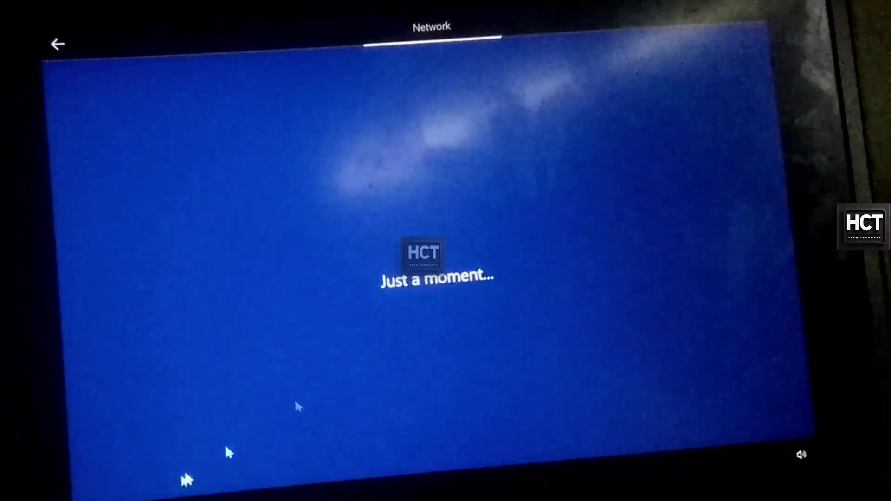
left_click(165, 465)
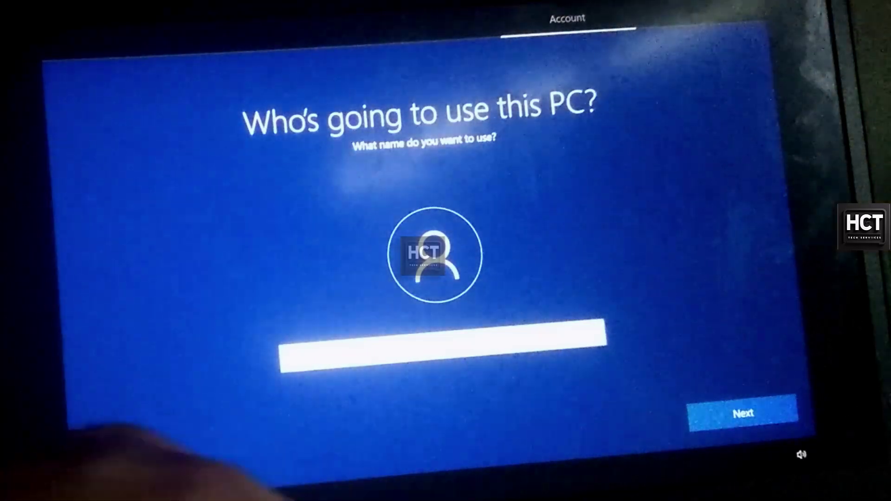